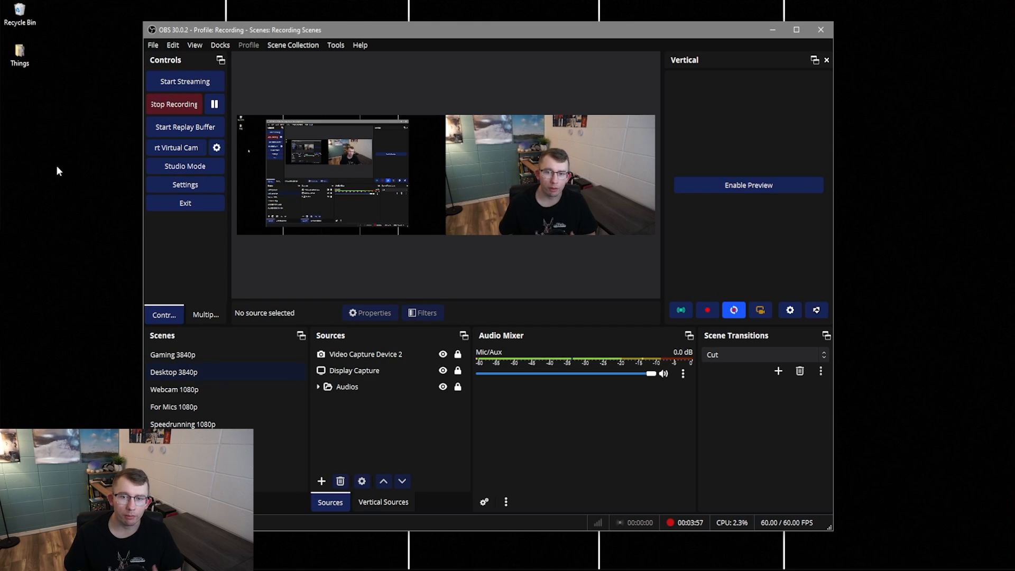
Step: Disable the main preview of the Desktop 3840p scene
right_click(395, 186)
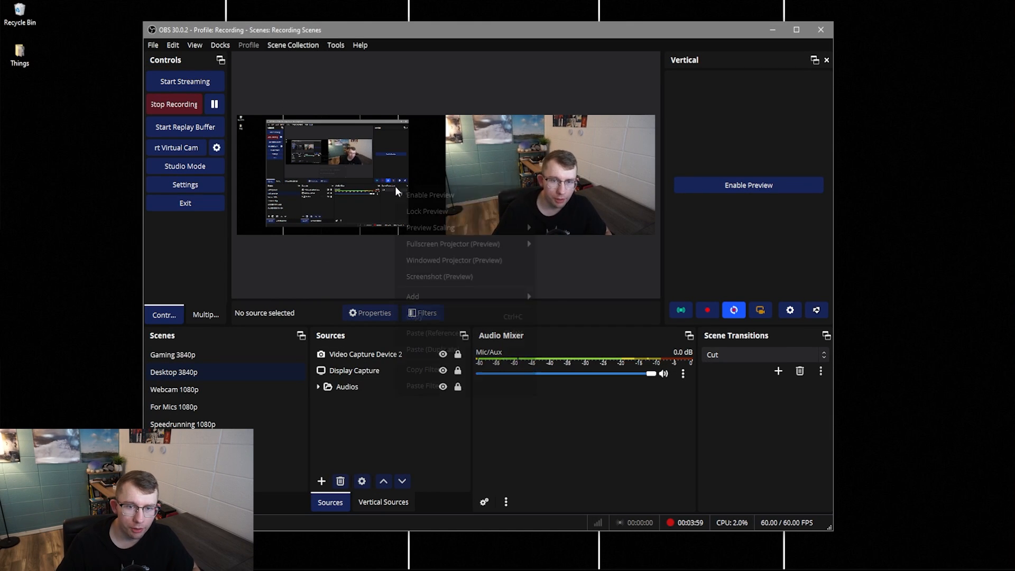
click(431, 202)
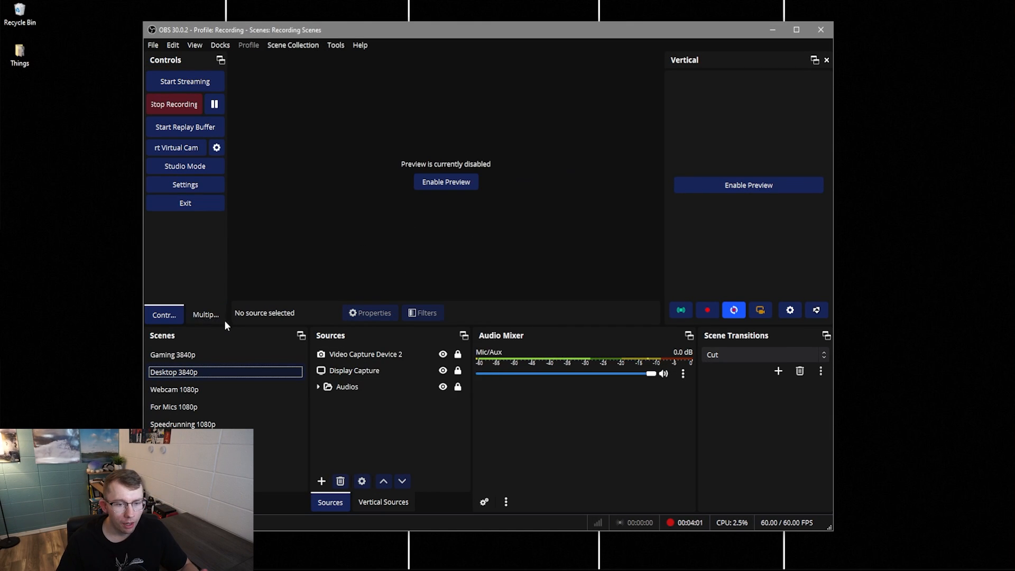
click(342, 422)
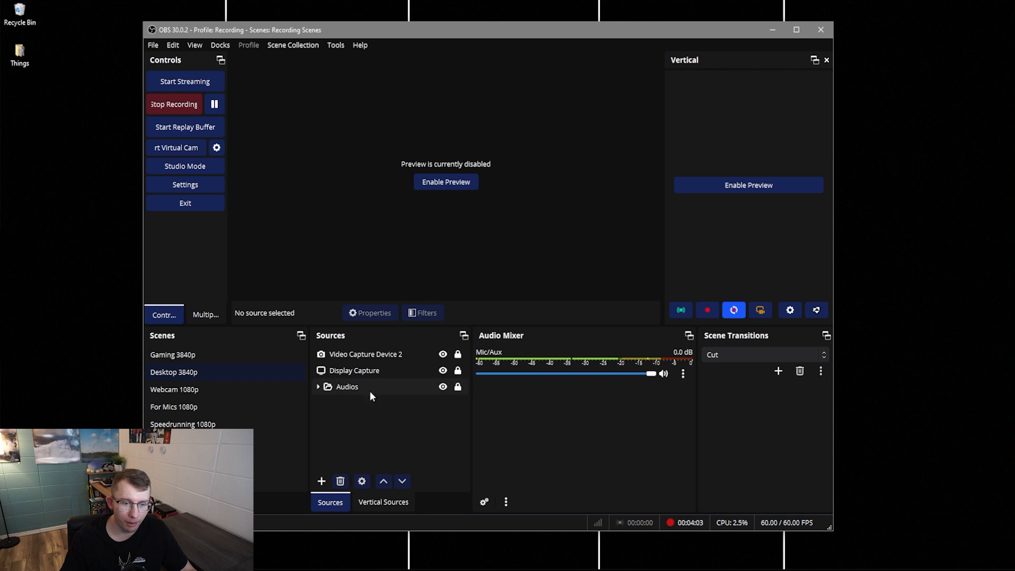
Step: Expand the Audios group and open the properties of its Applications audio source
click(318, 387)
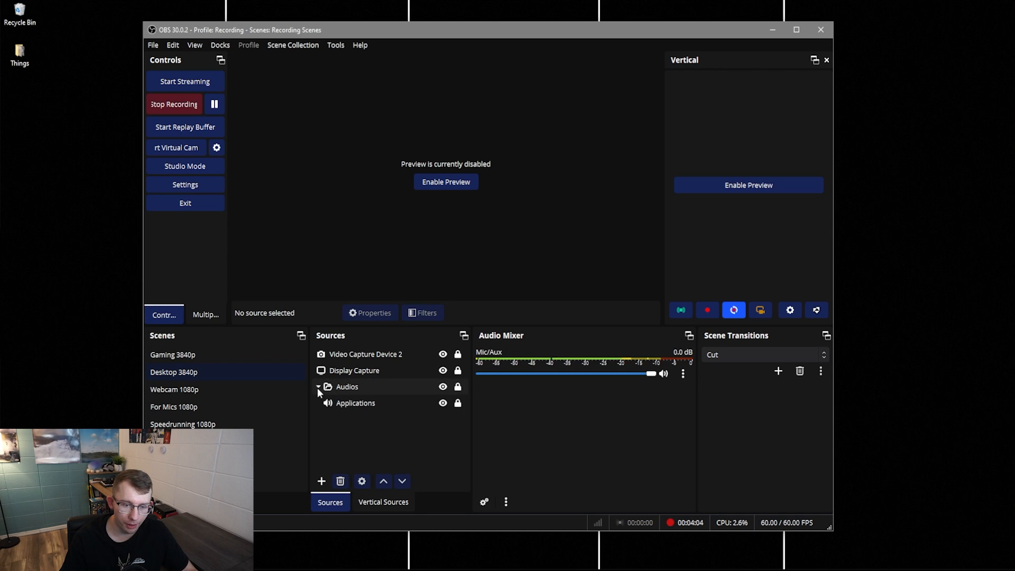
click(367, 404)
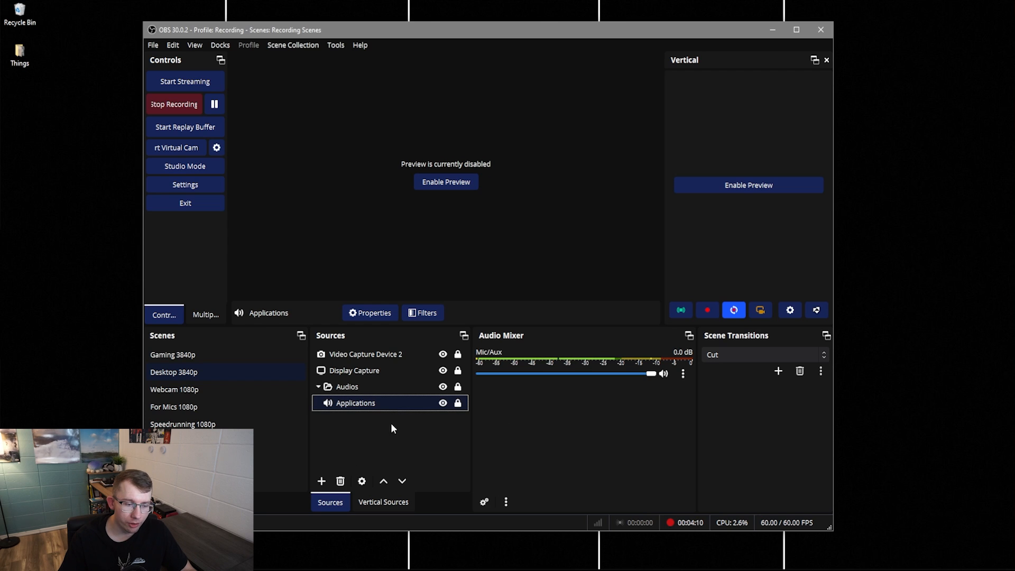
double_click(374, 404)
drag(424, 112, 537, 103)
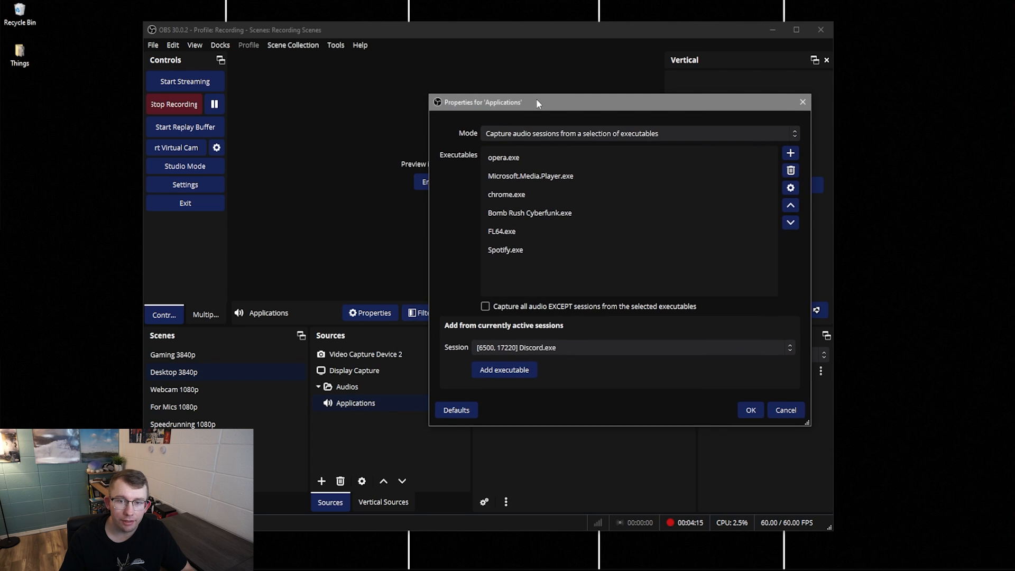
Step: Review each executable listed for audio capture in the Applications source properties
double_click(515, 212)
double_click(554, 231)
double_click(542, 245)
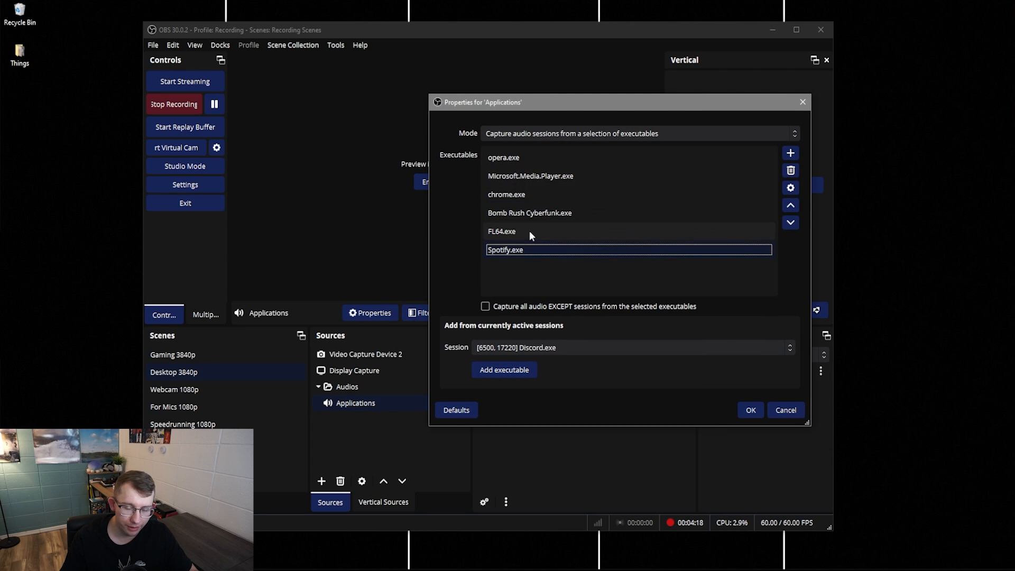
double_click(534, 230)
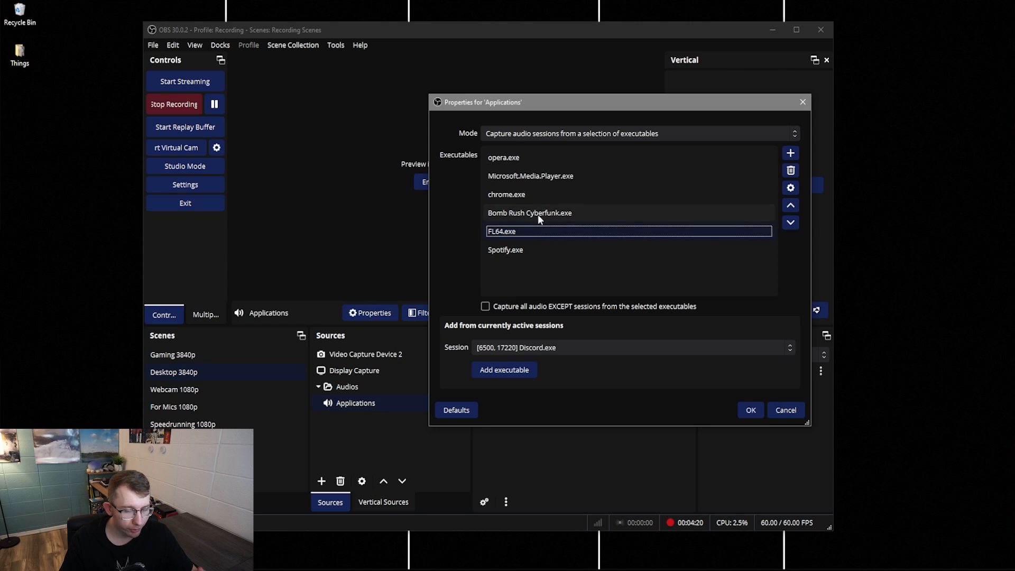
double_click(538, 214)
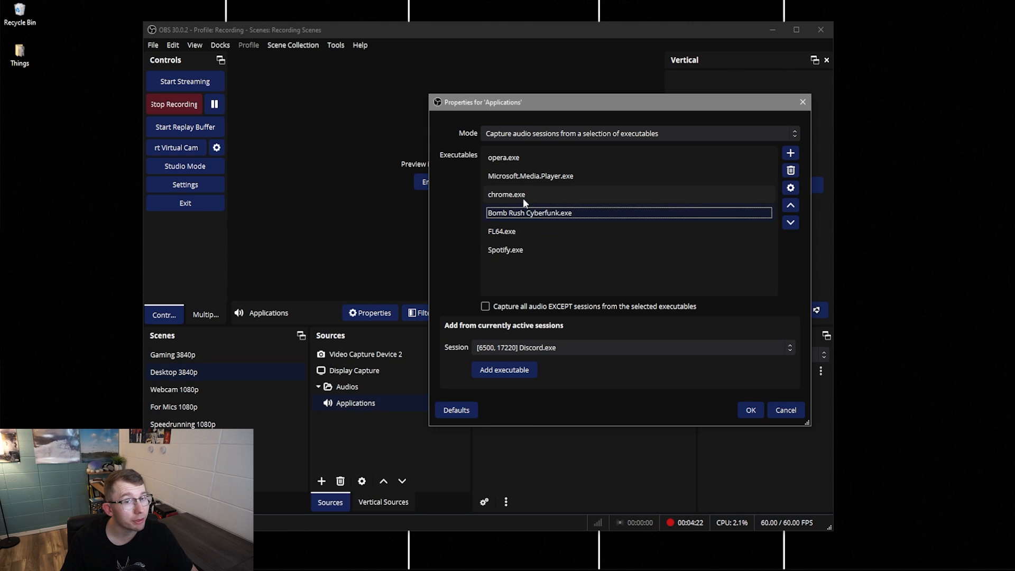
double_click(537, 194)
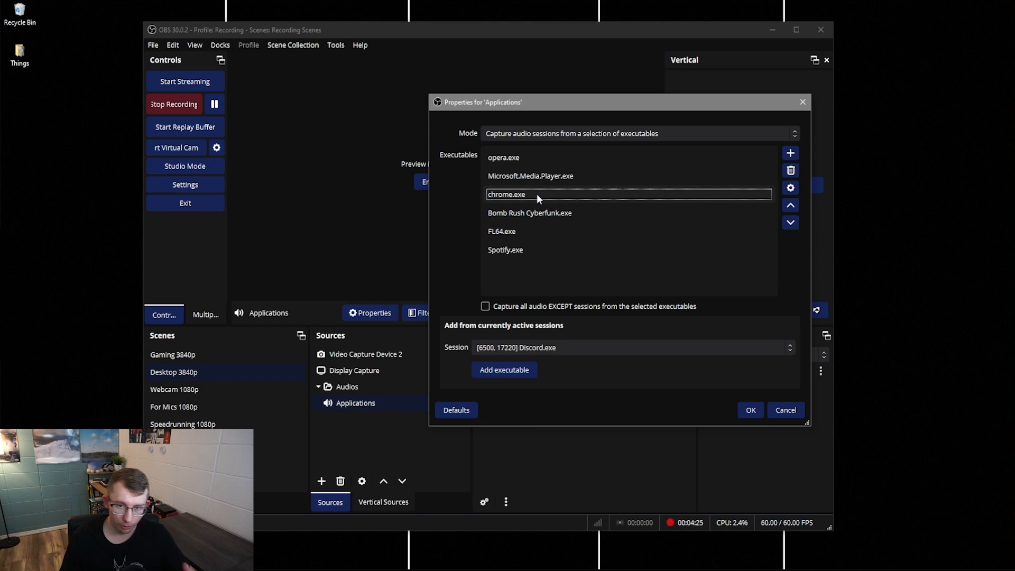
double_click(543, 177)
double_click(605, 158)
Step: Remove all executables from the Applications source's capture list
click(610, 173)
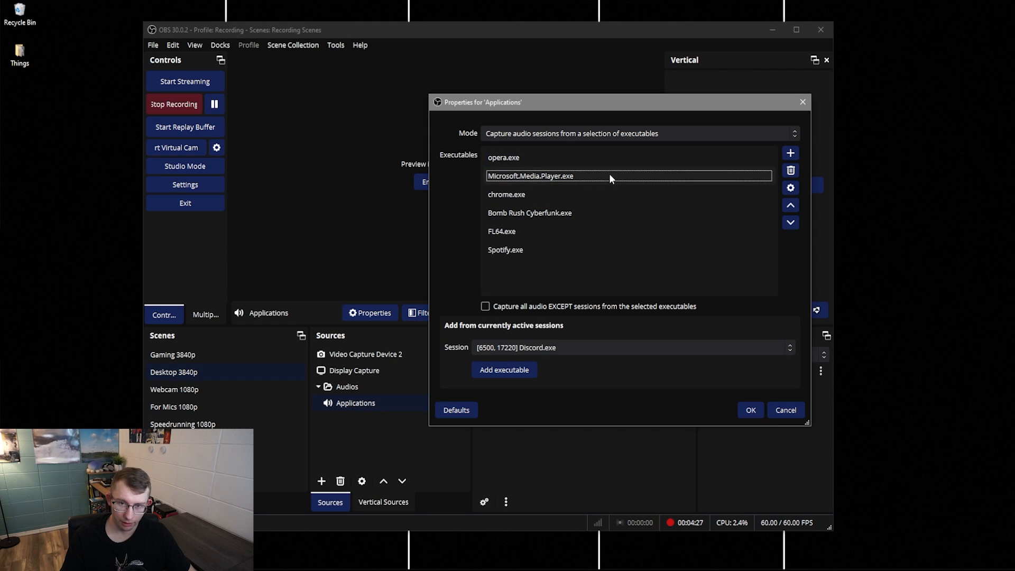
click(791, 171)
click(683, 176)
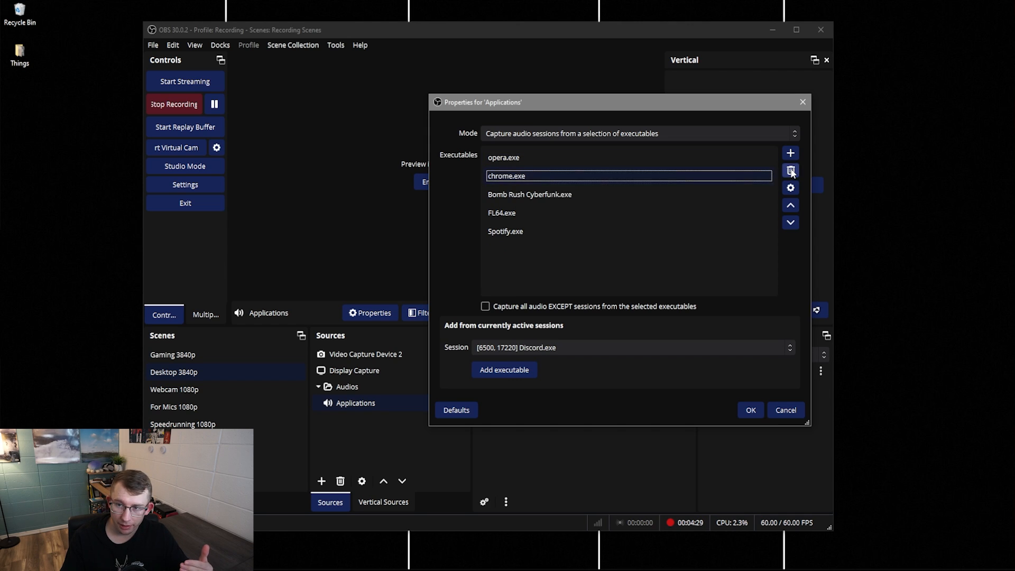
click(791, 170)
click(791, 171)
double_click(766, 176)
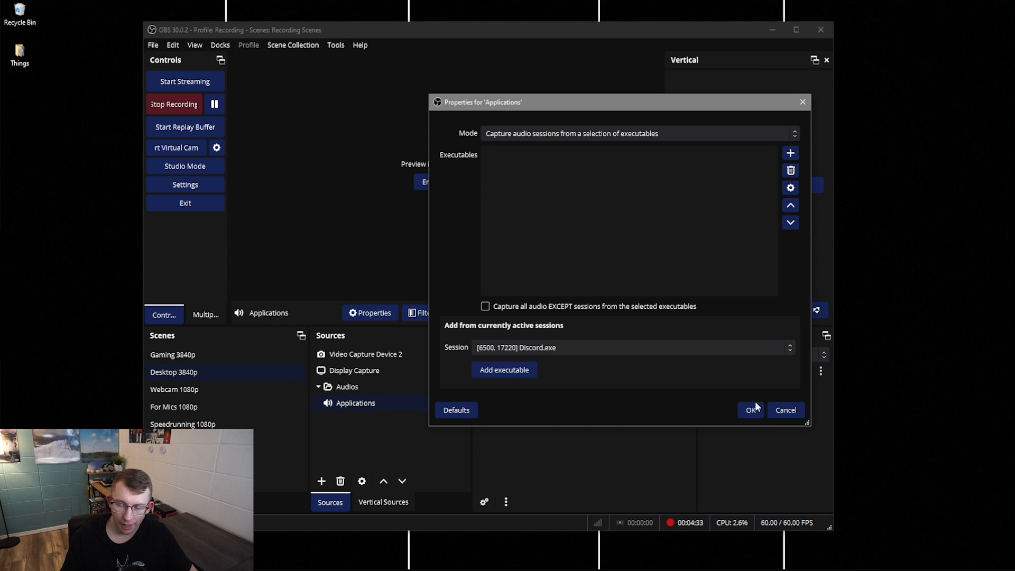
Step: Add opera.exe from the currently active sessions to the Applications source and save its properties
click(601, 349)
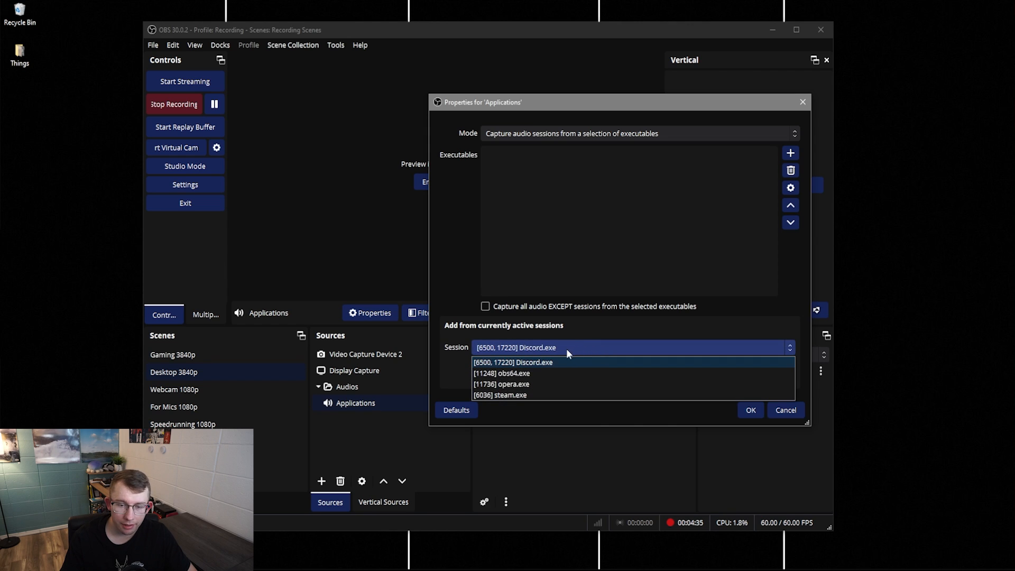
click(502, 385)
click(503, 372)
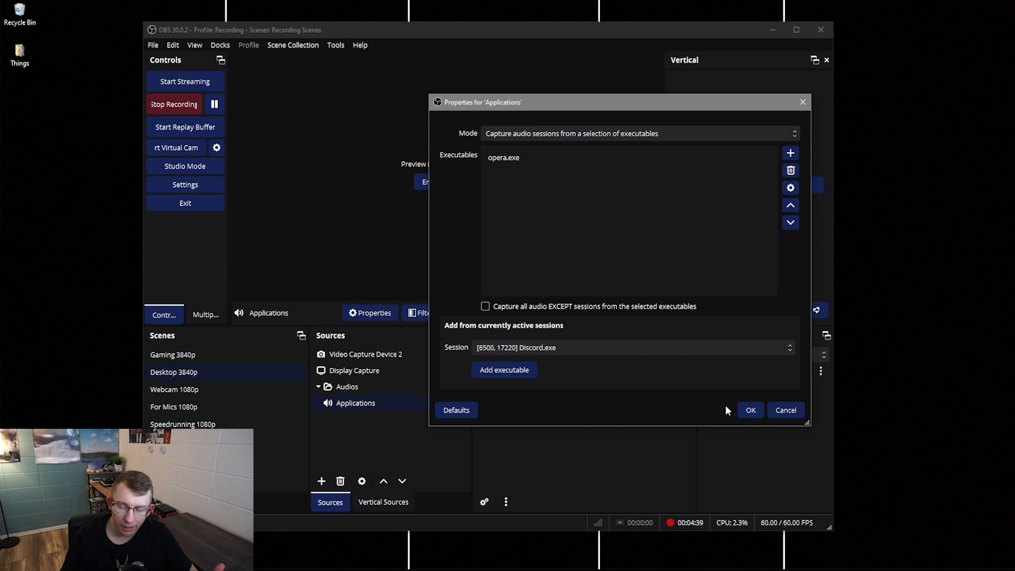
click(751, 411)
Step: Unhide all audio mixer sources and lower the Applications volume to -28.5 dB
right_click(522, 417)
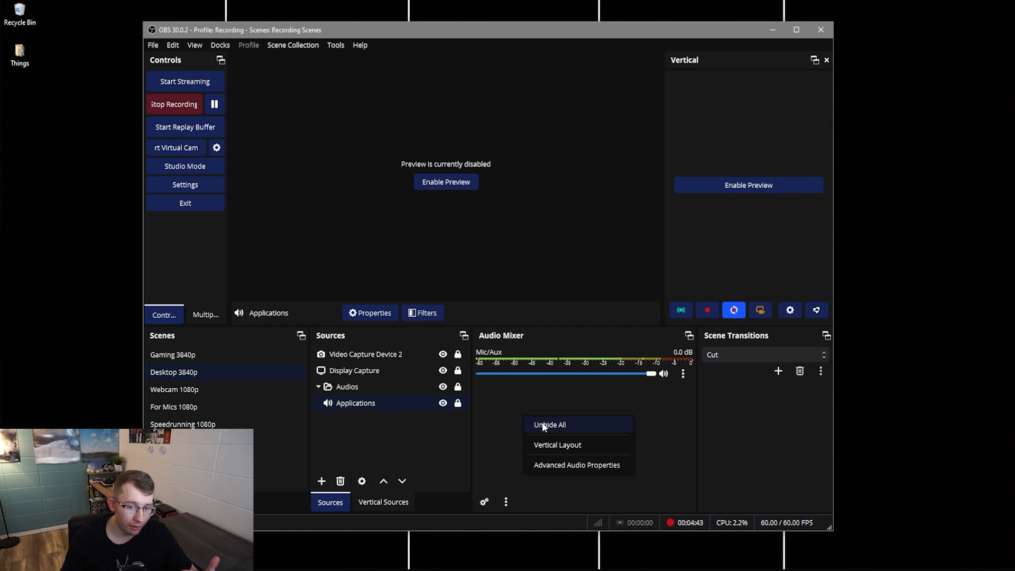
click(544, 426)
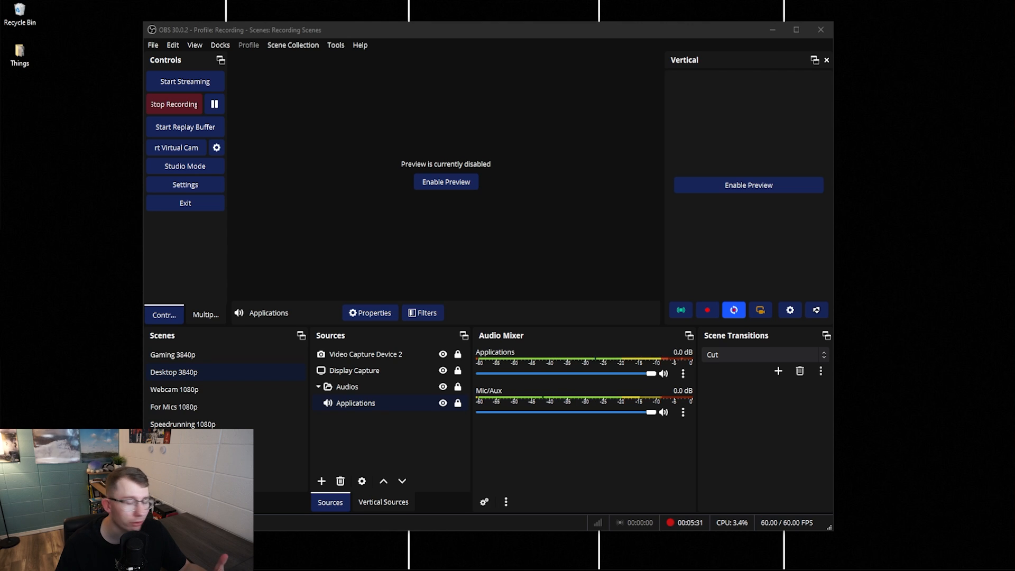
drag(649, 375, 562, 375)
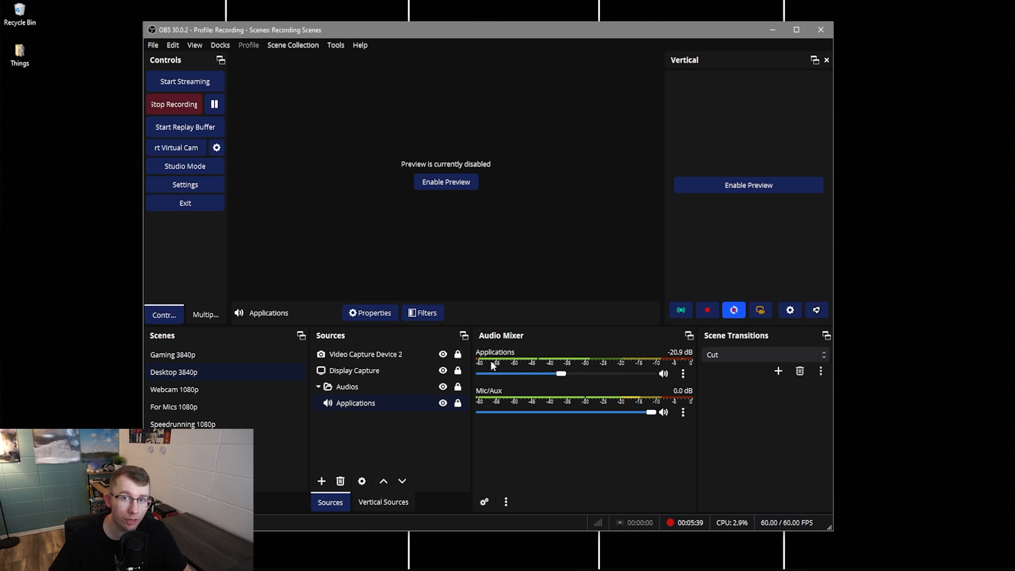
drag(561, 375, 548, 375)
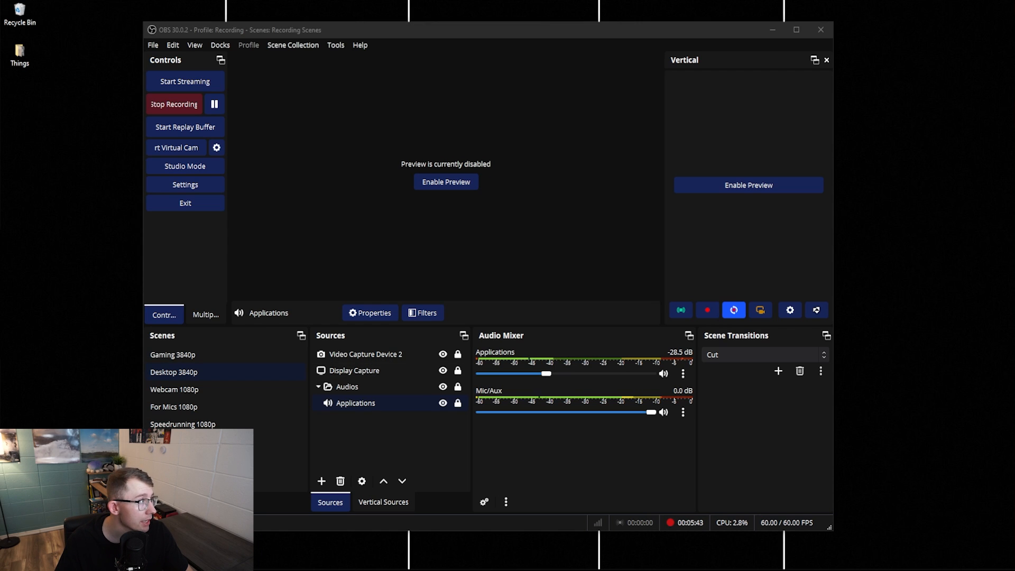
Step: Arrange the OBS window and the browser window playing the NoCopyrightSounds video side by side
drag(384, 183, 626, 46)
drag(241, 96, 535, 79)
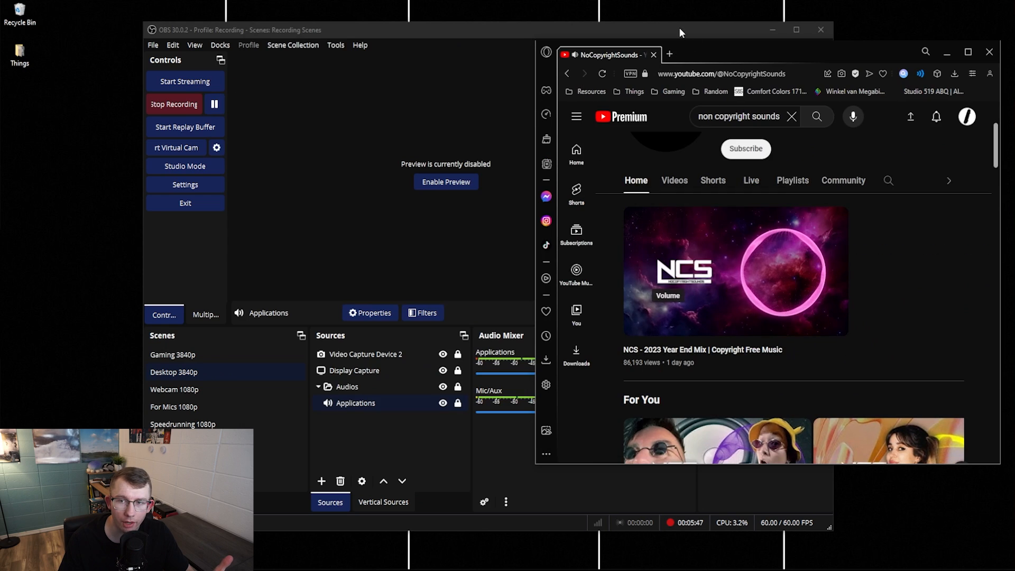
drag(680, 29, 581, 30)
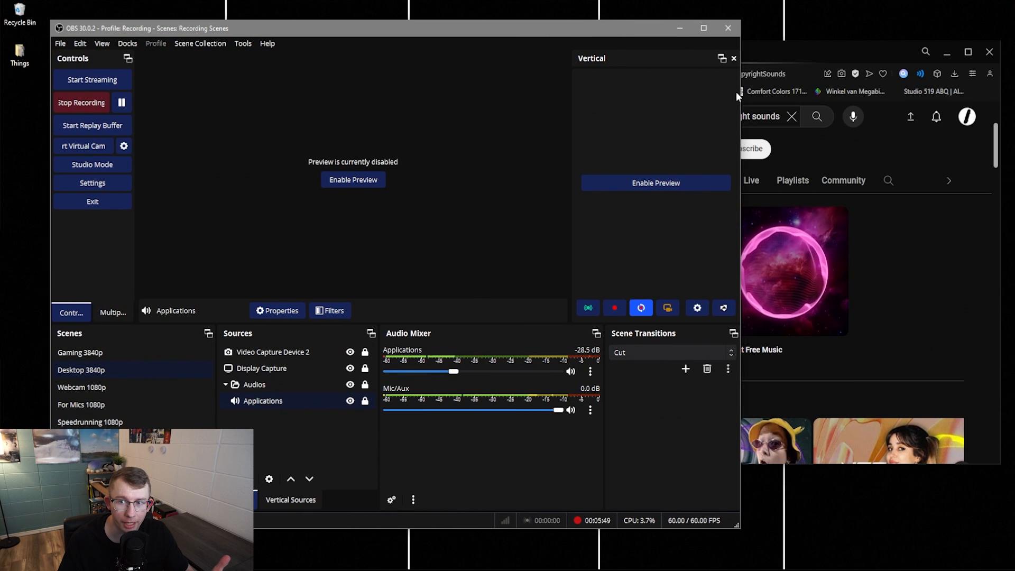
drag(737, 91, 657, 91)
drag(634, 28, 595, 28)
drag(727, 58, 718, 35)
drag(691, 441, 692, 523)
double_click(231, 404)
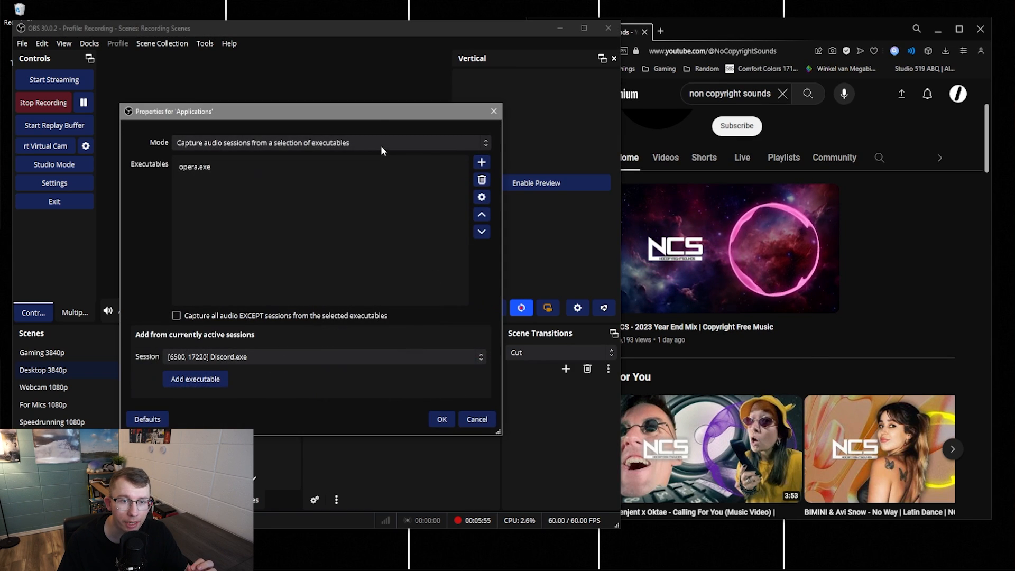
drag(383, 111, 224, 61)
click(154, 150)
click(287, 127)
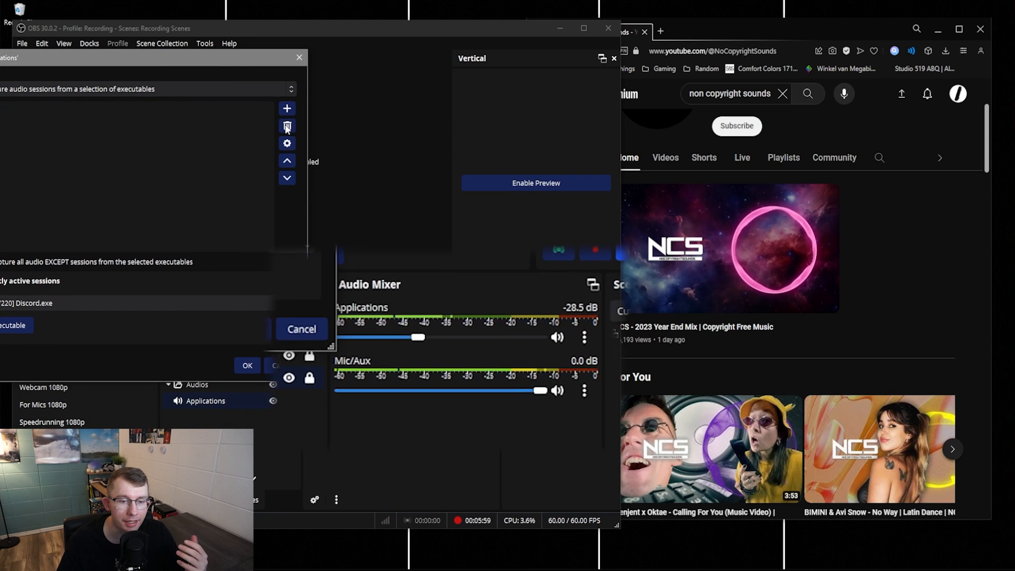
click(296, 62)
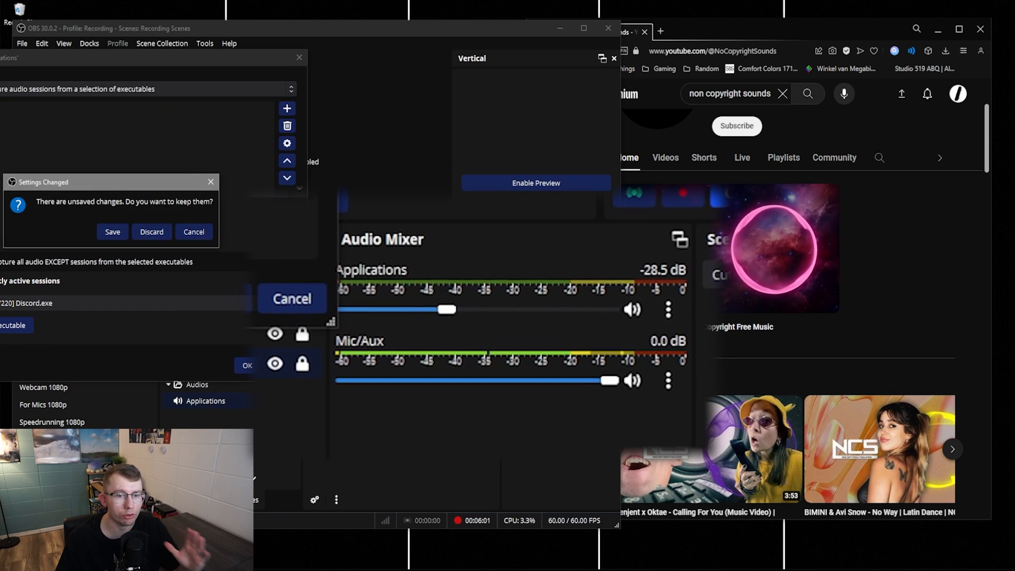
click(153, 232)
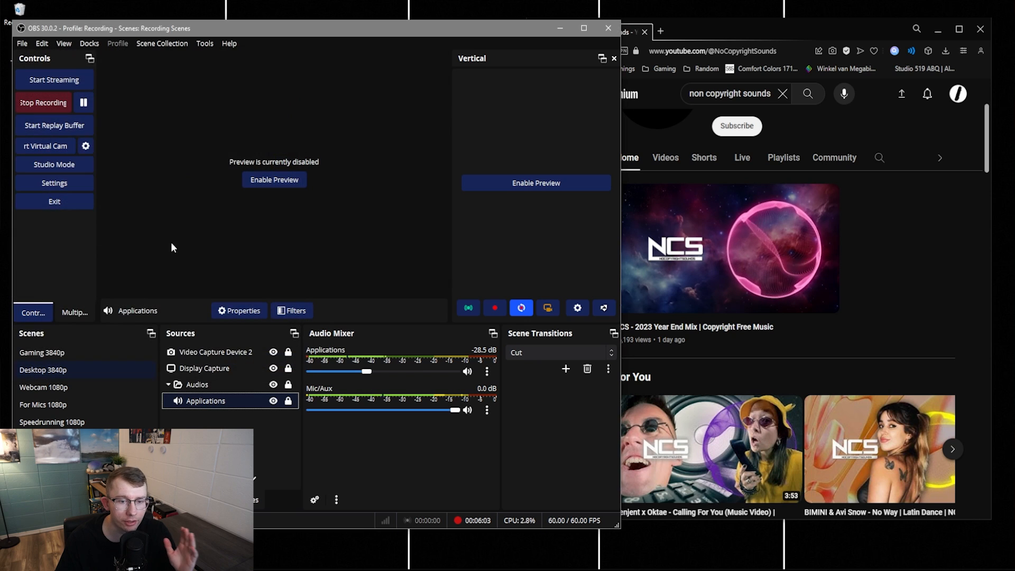
Step: Remove opera.exe from the Applications source's executables and save the properties
double_click(243, 400)
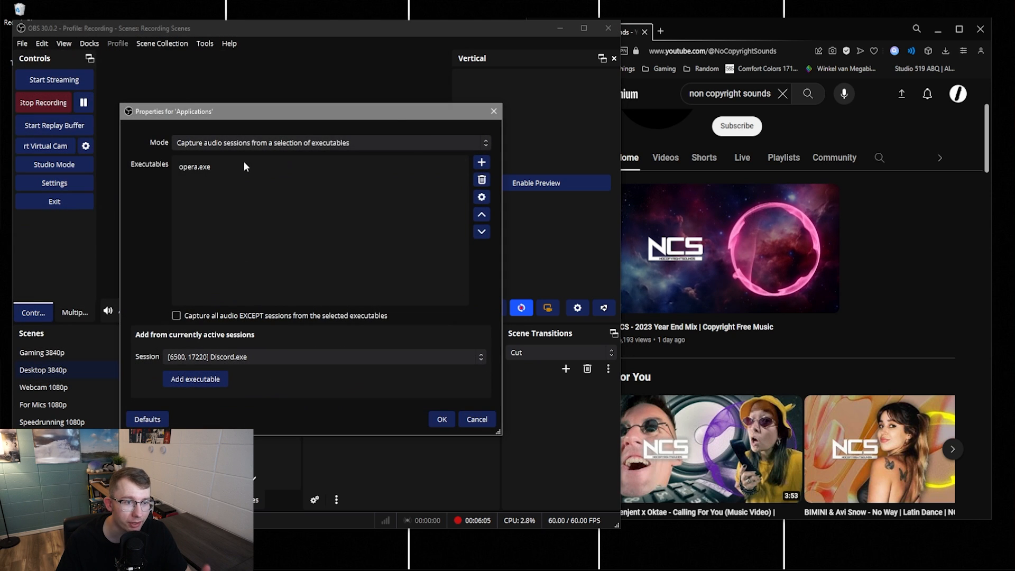
drag(390, 118, 347, 34)
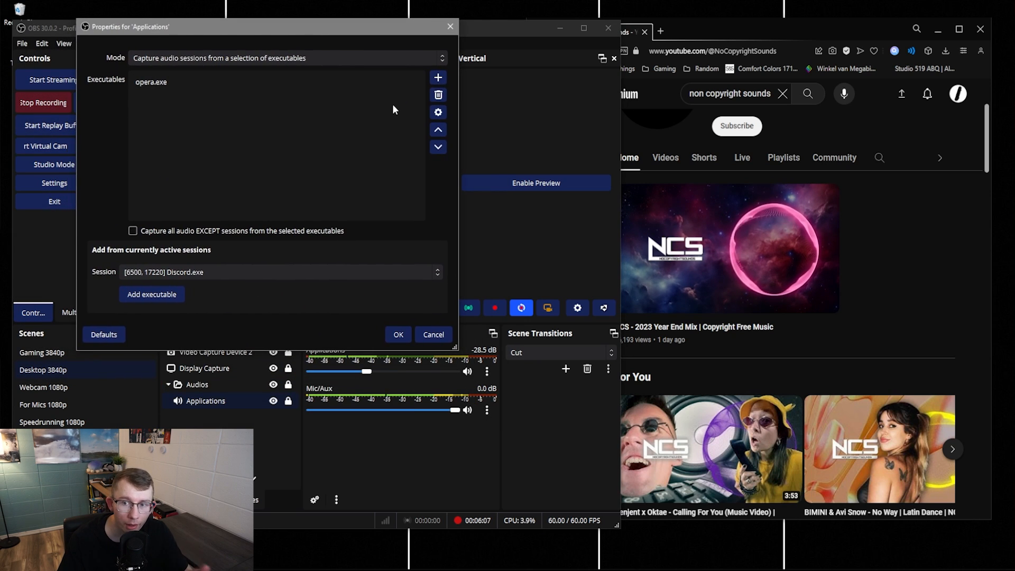
click(392, 104)
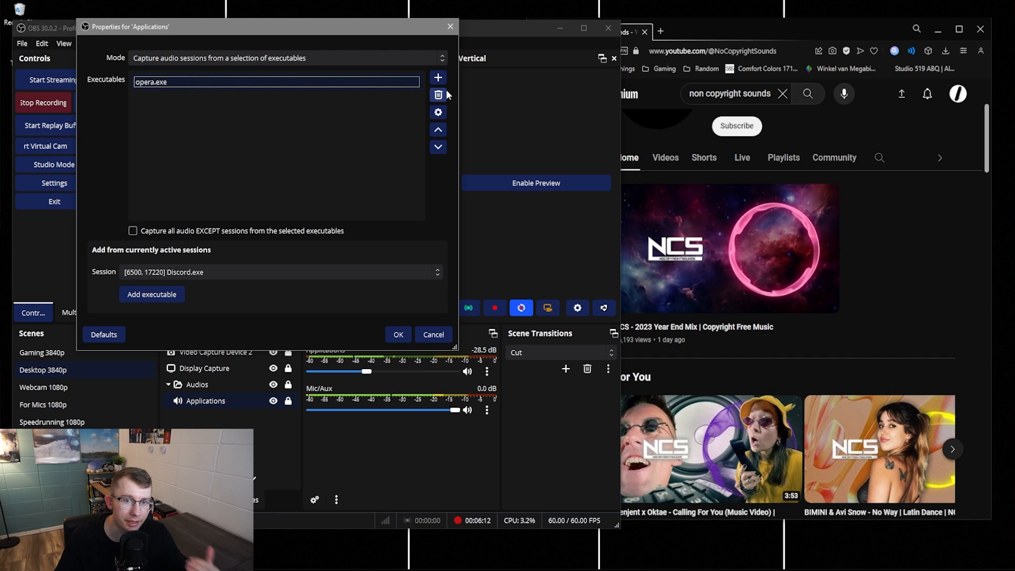
click(439, 96)
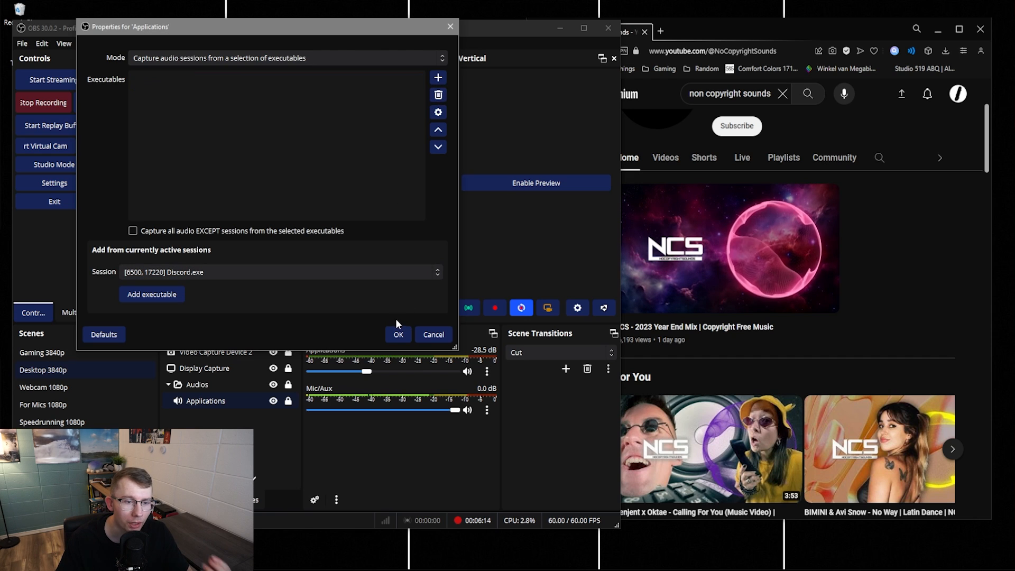
click(400, 335)
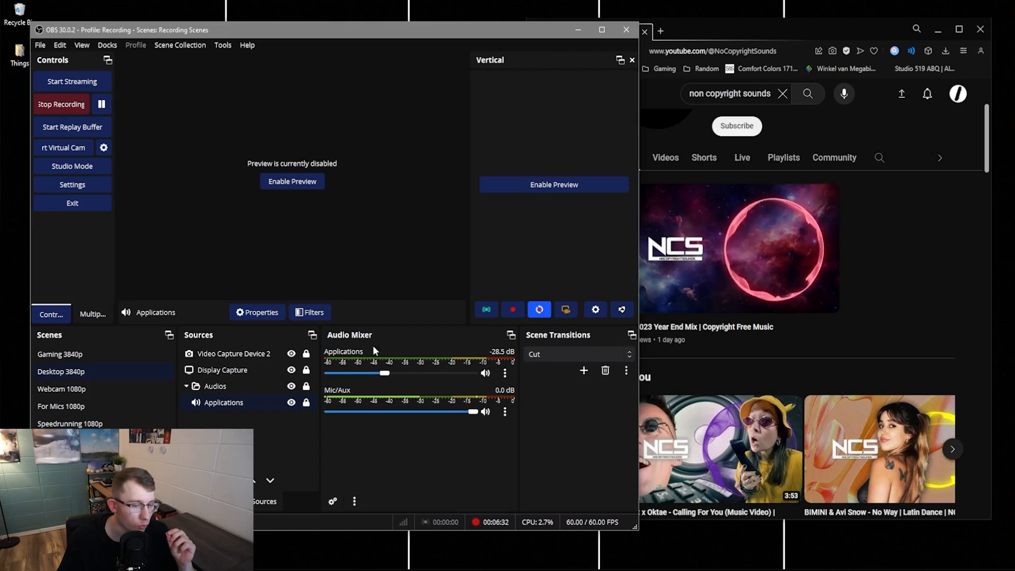
Step: Open the advanced audio properties and widen their window to examine the sources' track assignments
click(504, 414)
click(531, 404)
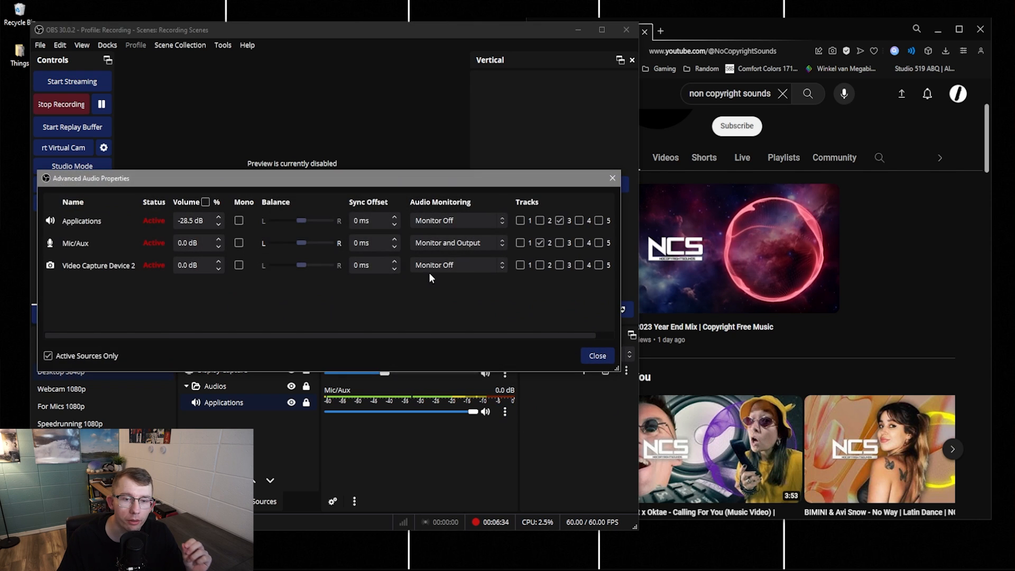
drag(339, 181, 304, 153)
drag(580, 182, 676, 183)
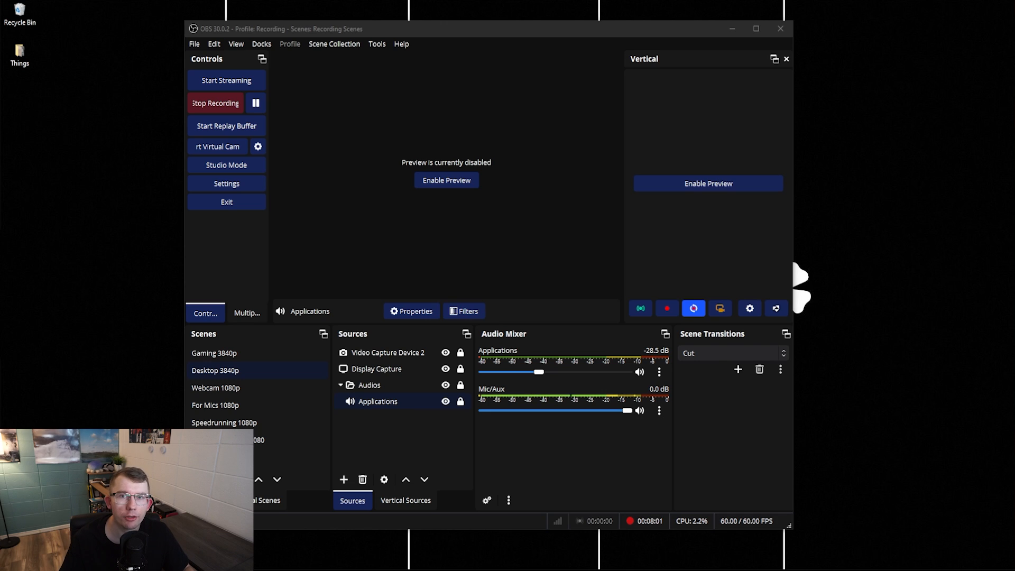
Step: Enable the main preview briefly and disable it again
click(448, 186)
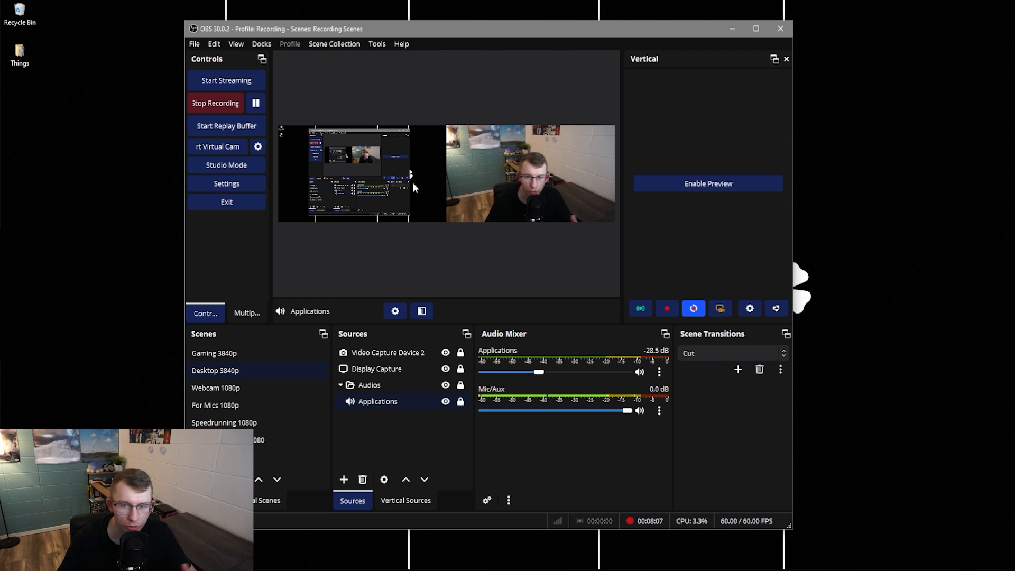
right_click(518, 182)
click(541, 185)
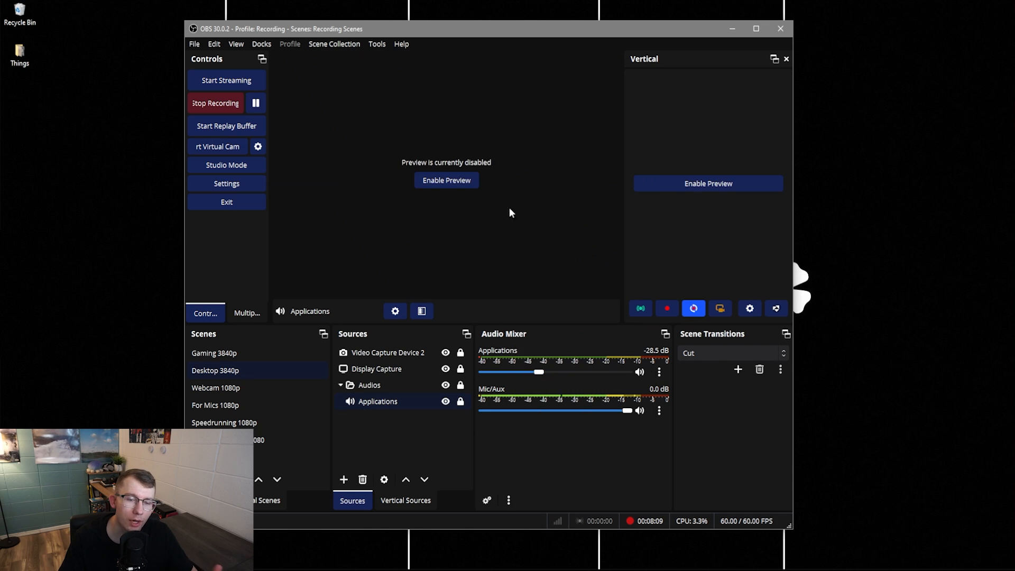
Step: Enable the preview of the vertical canvas
click(711, 186)
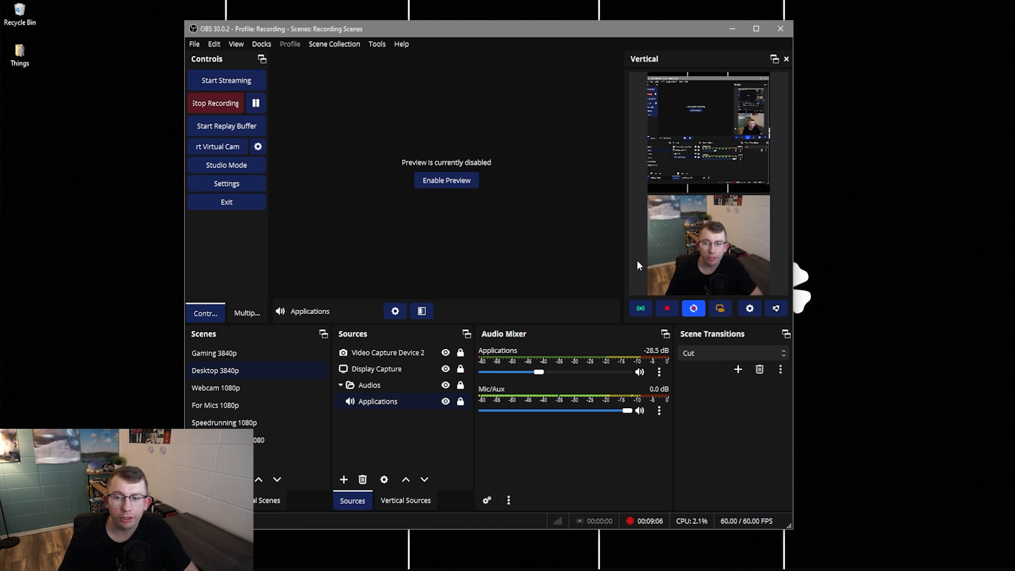
drag(365, 30, 378, 32)
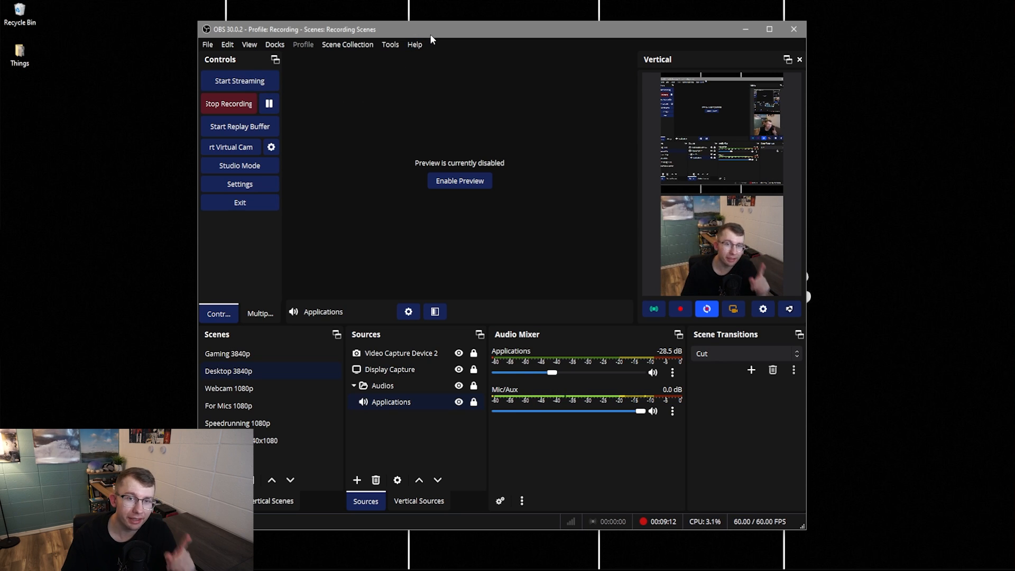
drag(431, 35, 461, 37)
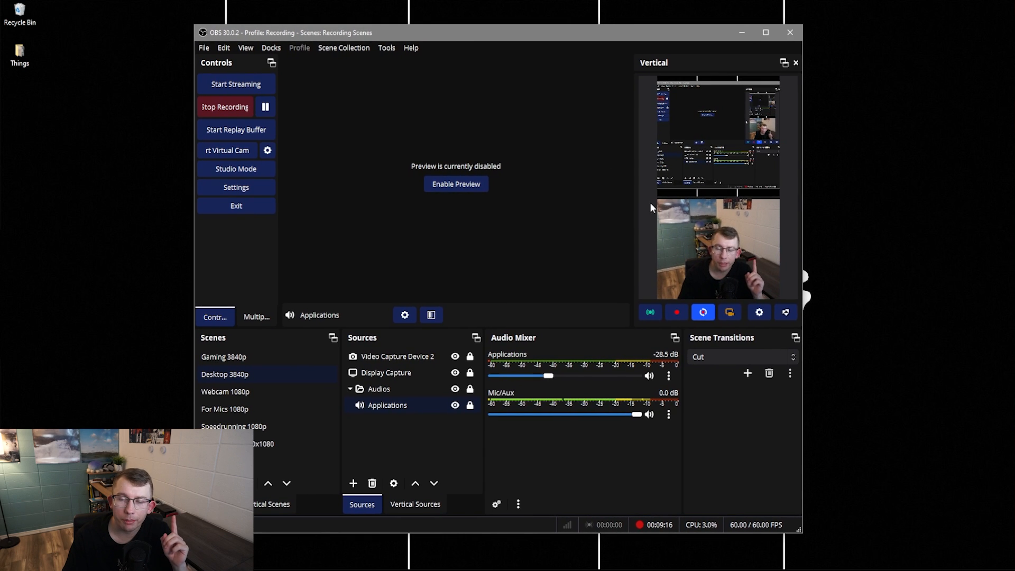
Step: Examine the list of available docks for the vertical canvas docks and close it without changing any
click(272, 49)
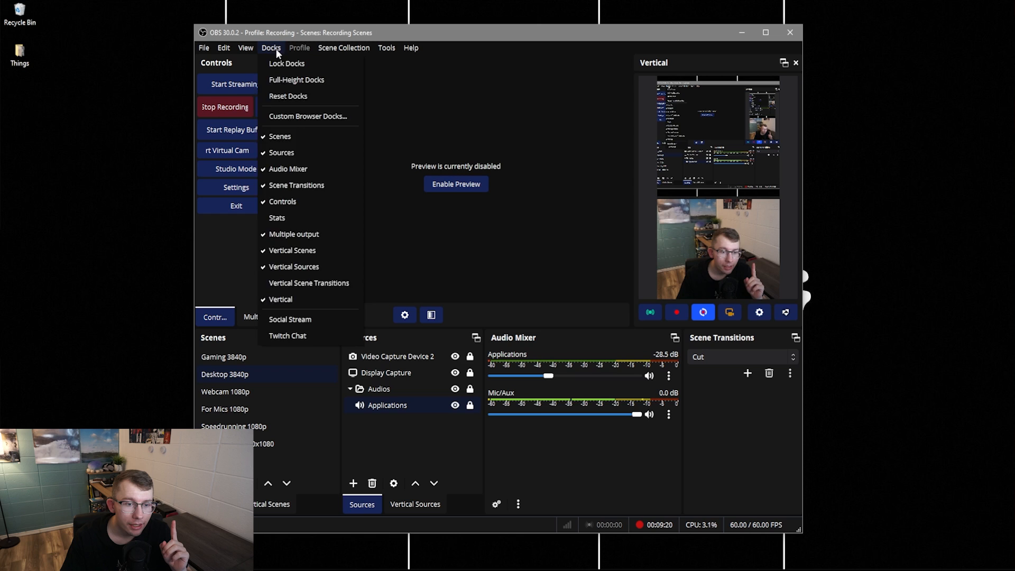
click(276, 49)
click(275, 46)
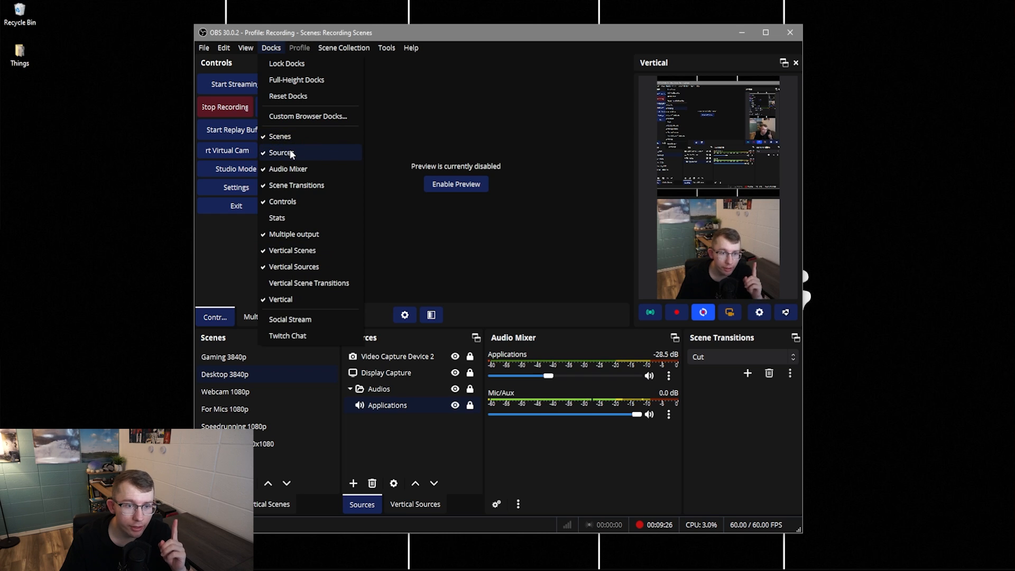
click(237, 231)
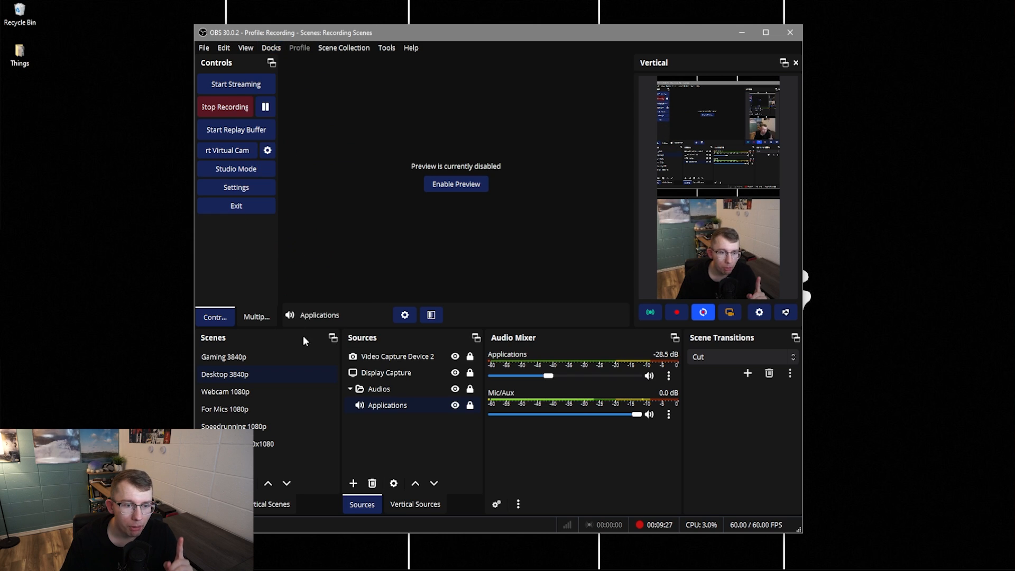
Step: Switch the vertical canvas to the "webcam only" scene and show that scene's vertical sources
click(268, 503)
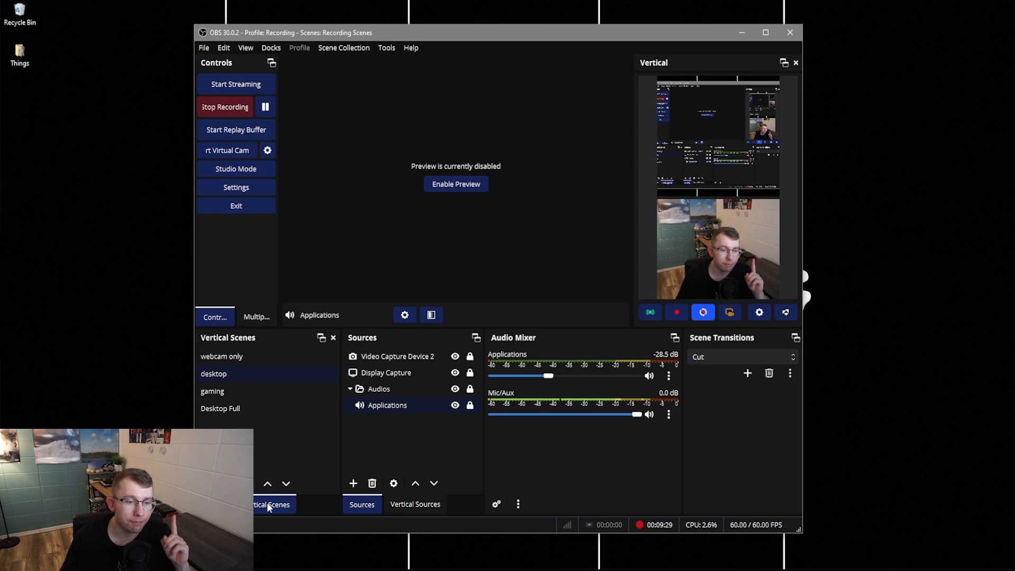
click(241, 358)
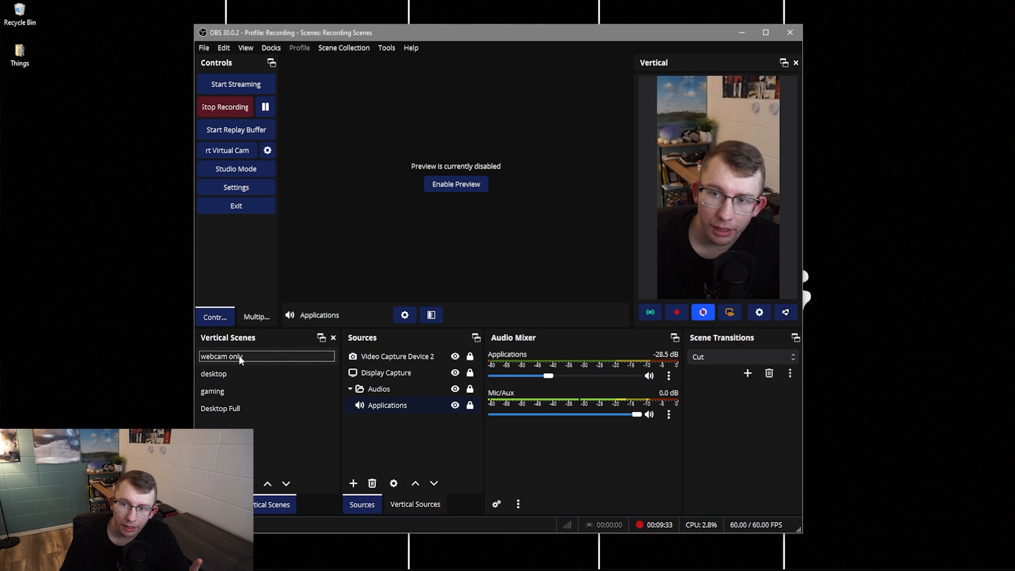
click(401, 505)
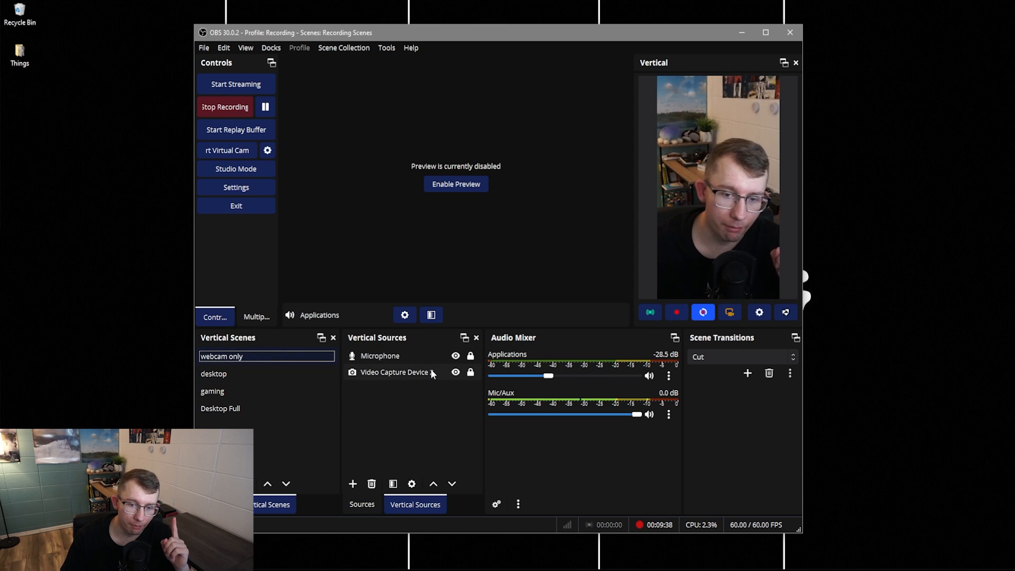
Step: Return to the main canvas's sources and scenes lists and select the Gaming 3840p scene
click(373, 504)
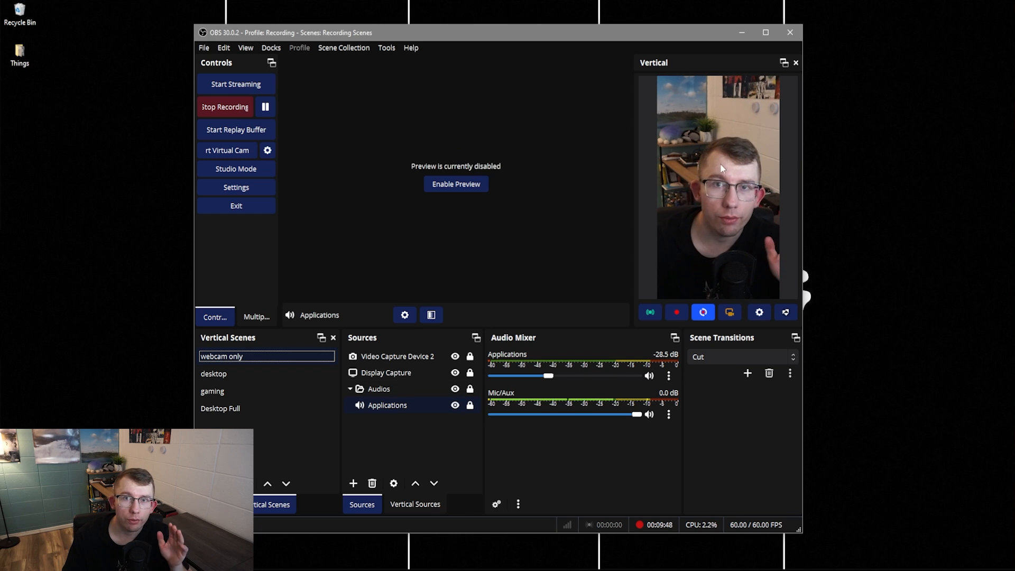
click(215, 504)
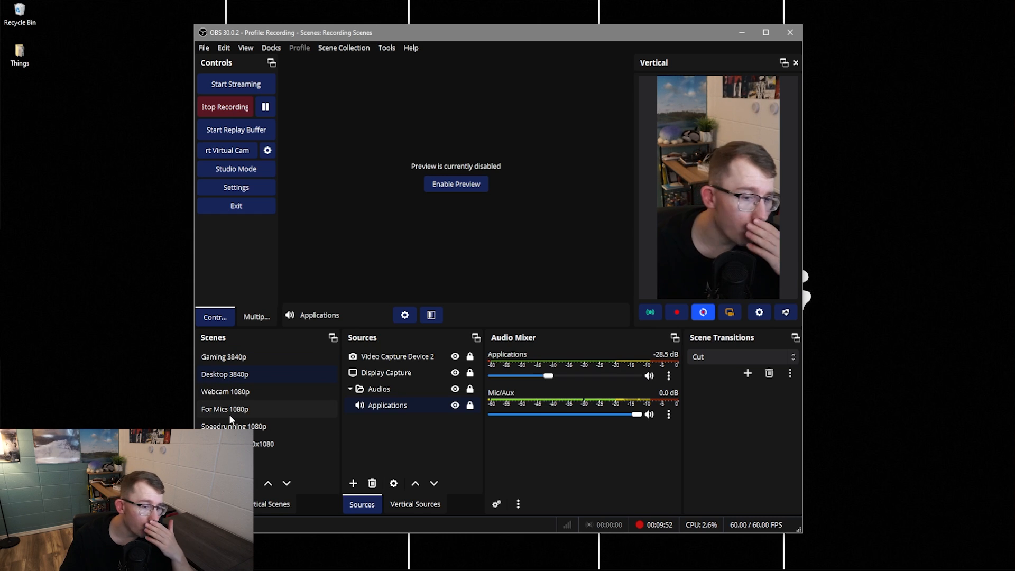
click(228, 358)
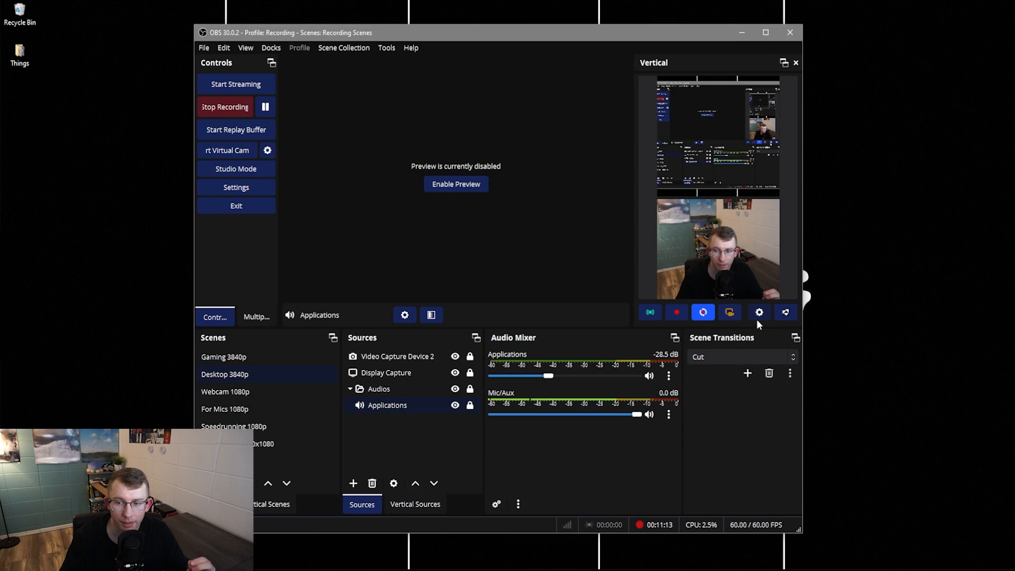
Step: Examine the vertical canvas's general and Backtrack settings, including run conditions, recording length, path and save hotkey, and cancel without changes
click(759, 313)
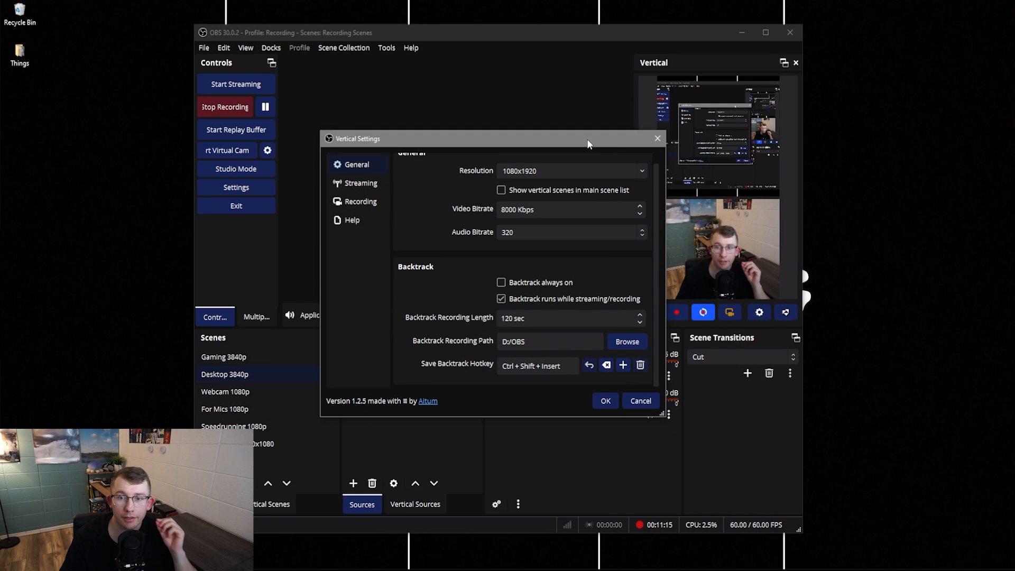
drag(587, 139, 738, 69)
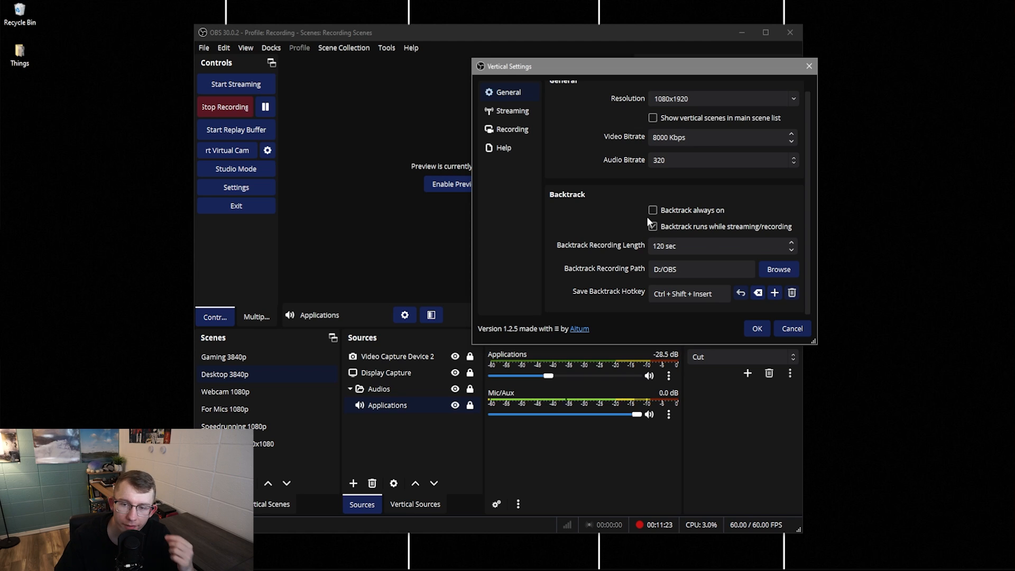
click(654, 246)
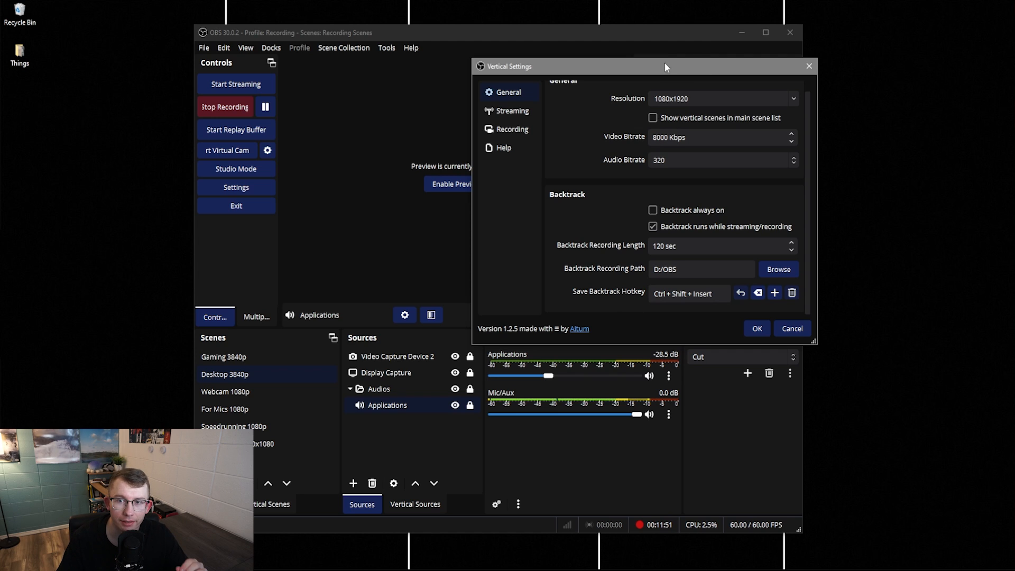
drag(664, 62, 459, 56)
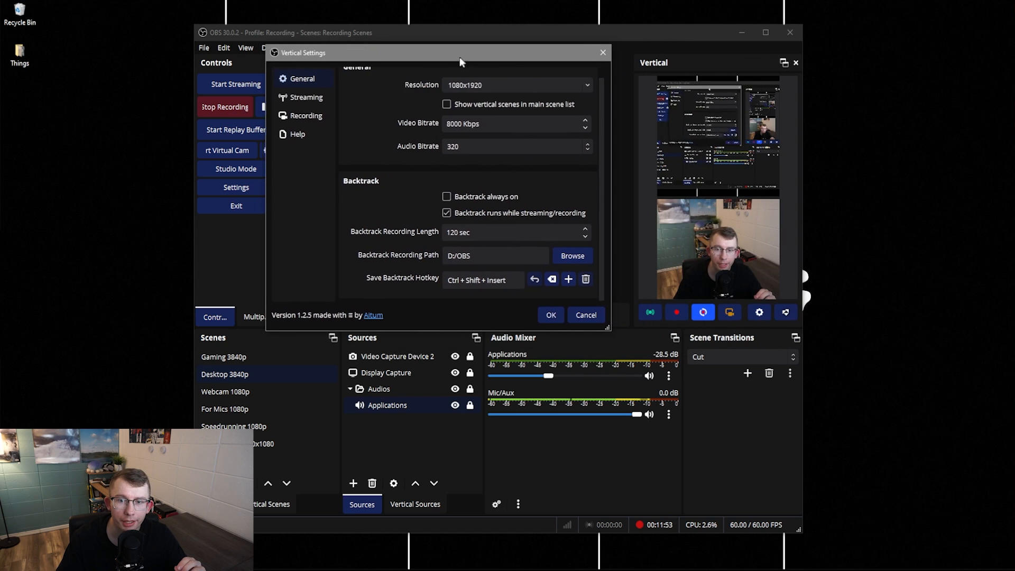
click(571, 314)
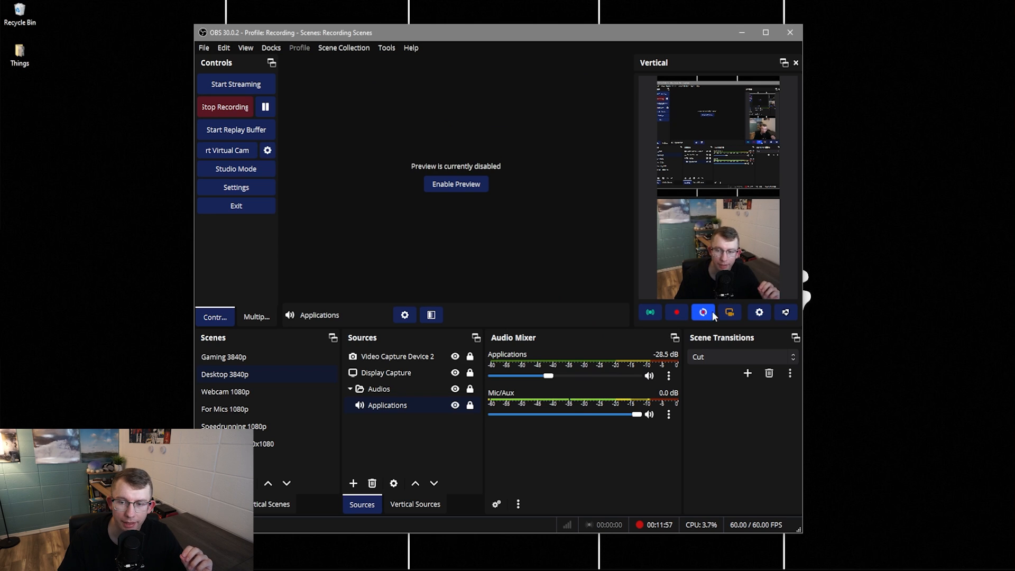
click(759, 312)
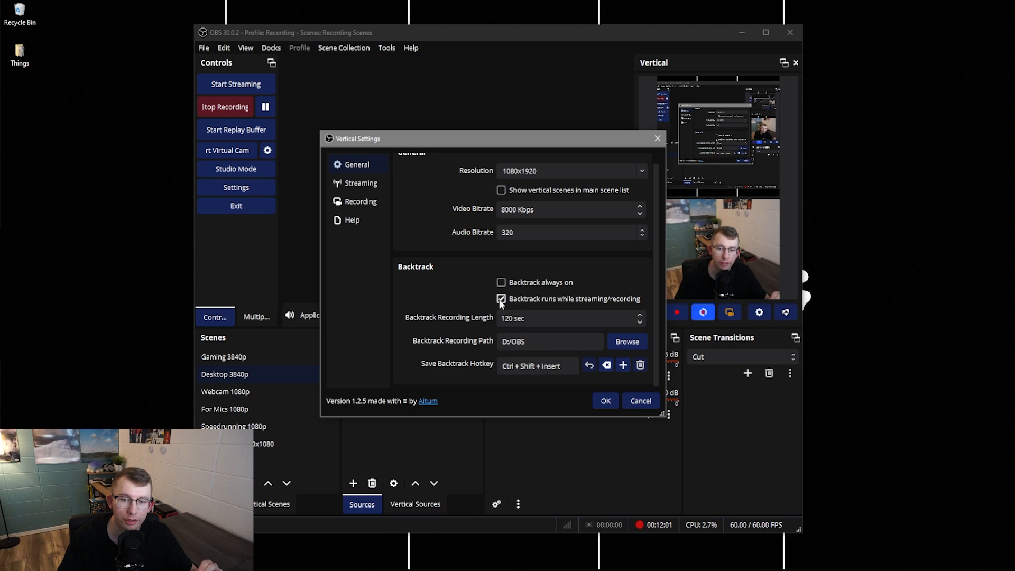
click(642, 402)
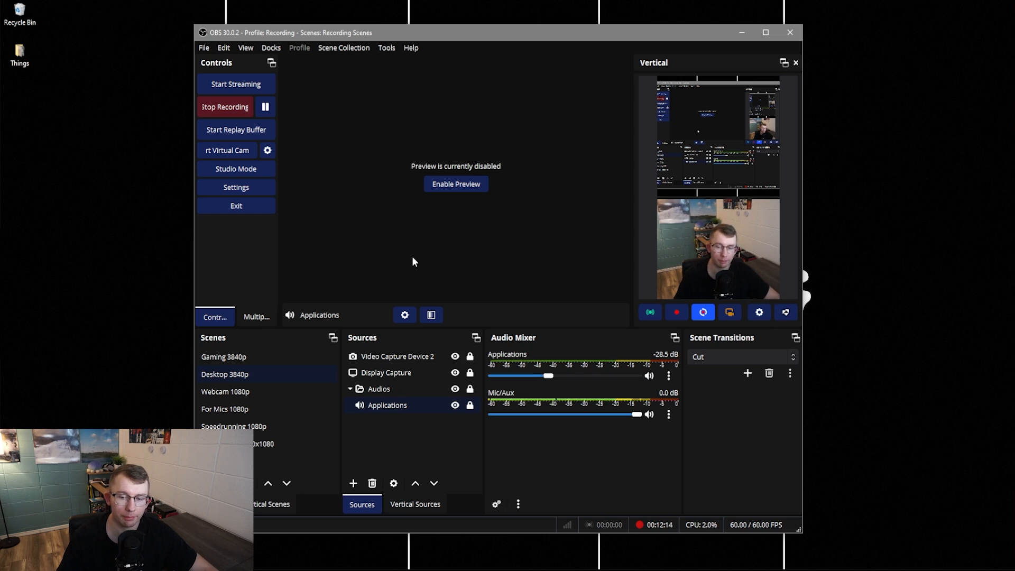
Step: Widen the Vertical dock so the Backtrack status beside its controls can be read
drag(633, 164, 510, 150)
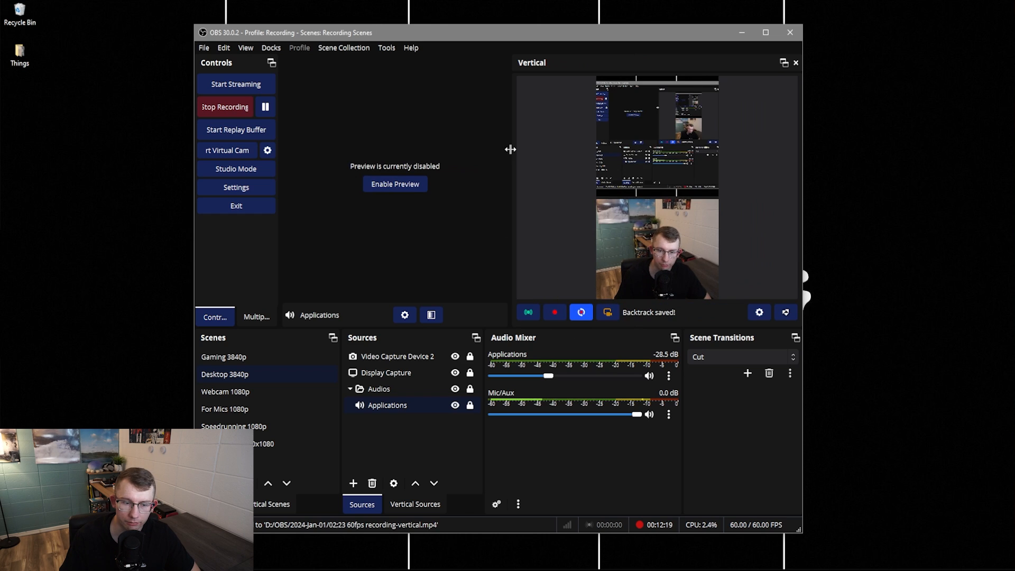